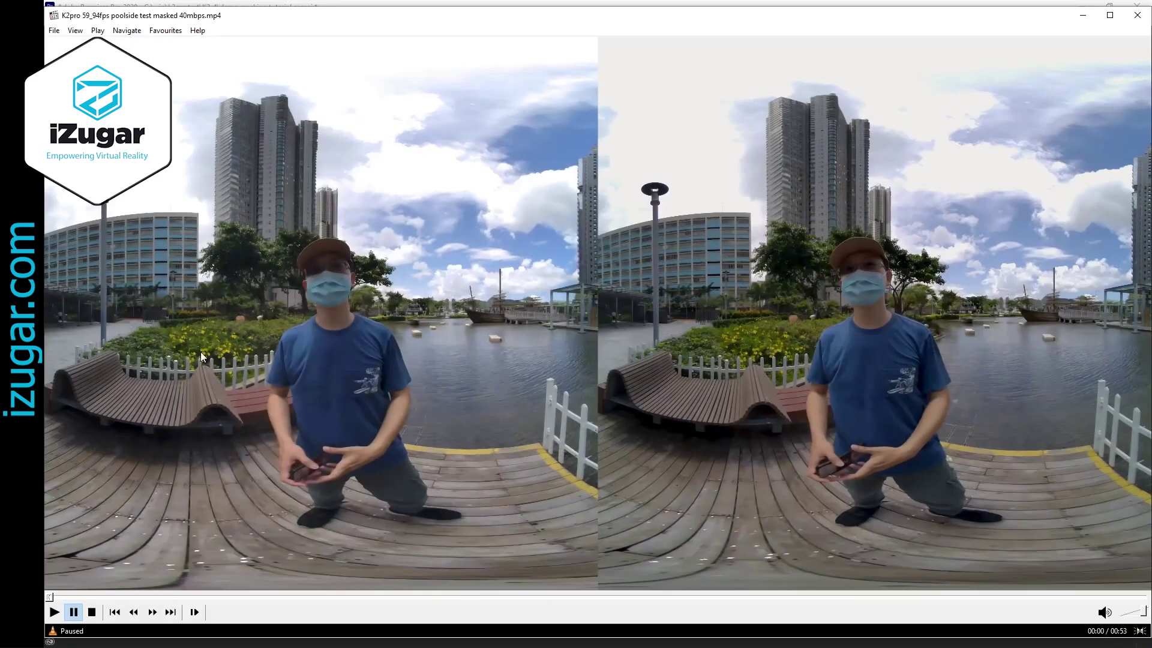
Play the masked poolside side-by-side clip in Media Player Classic to preview it.
{"action": "left_click", "coordinate": [510, 408]}
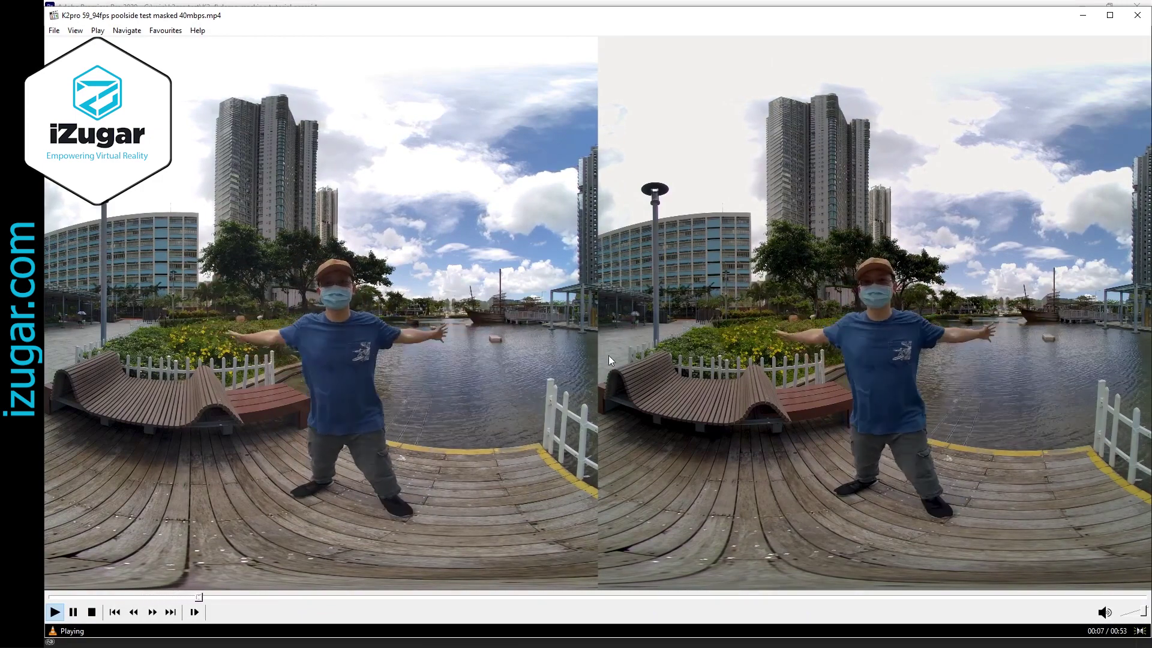
{"action": "key", "text": "space"}
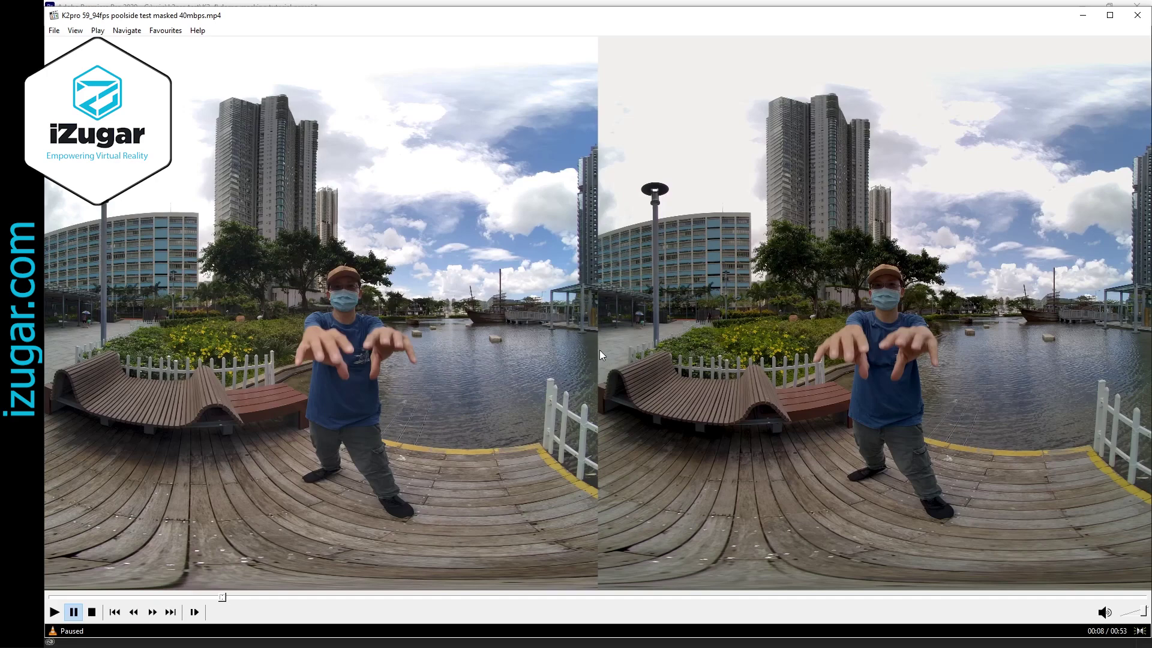
Duplicate the V1 poolside clip onto V2 and set the copy's Position X to 0.
{"action": "left_click", "coordinate": [1090, 18]}
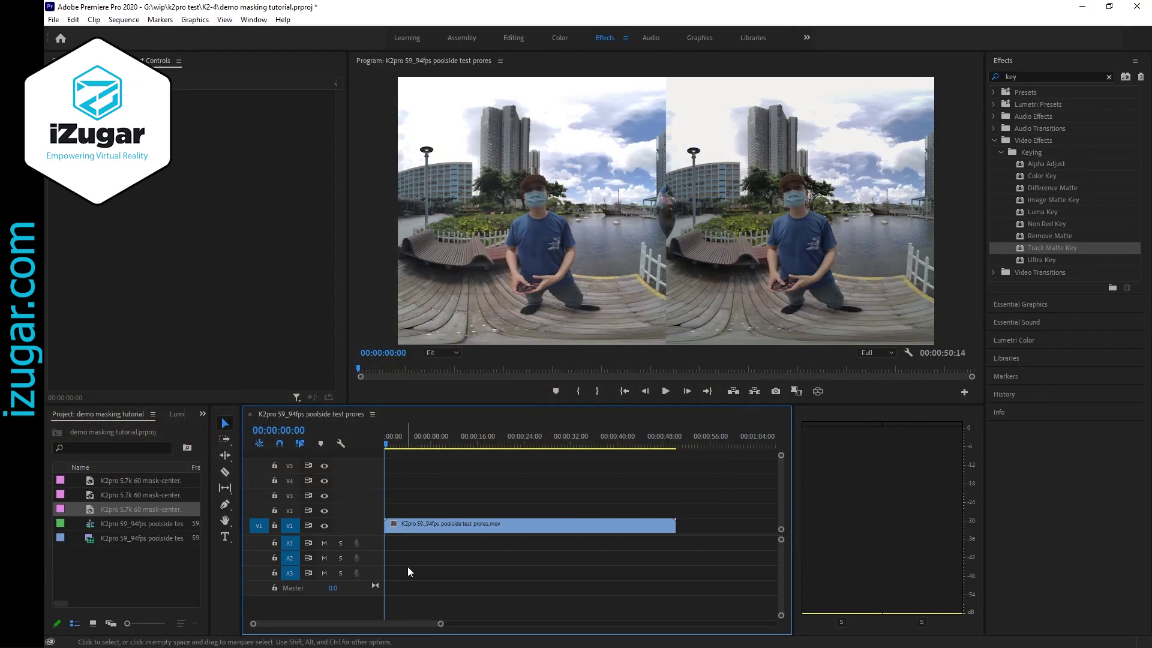
{"action": "left_click", "coordinate": [427, 525]}
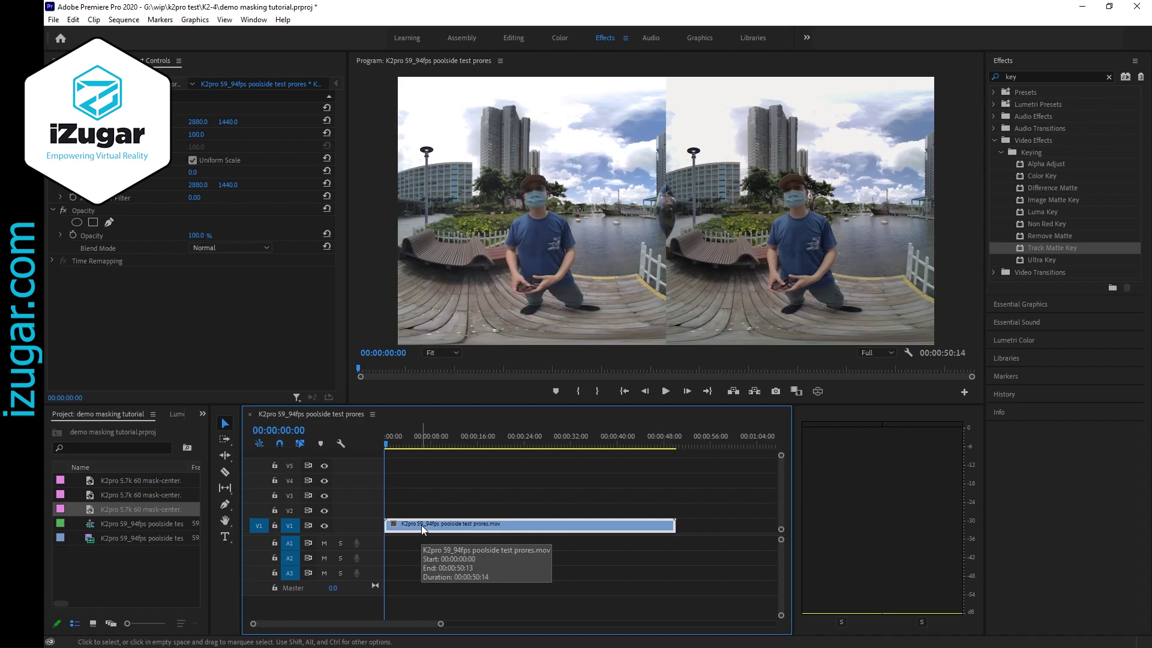
{"action": "left_click_drag", "start_coordinate": [421, 525], "coordinate": [419, 512]}
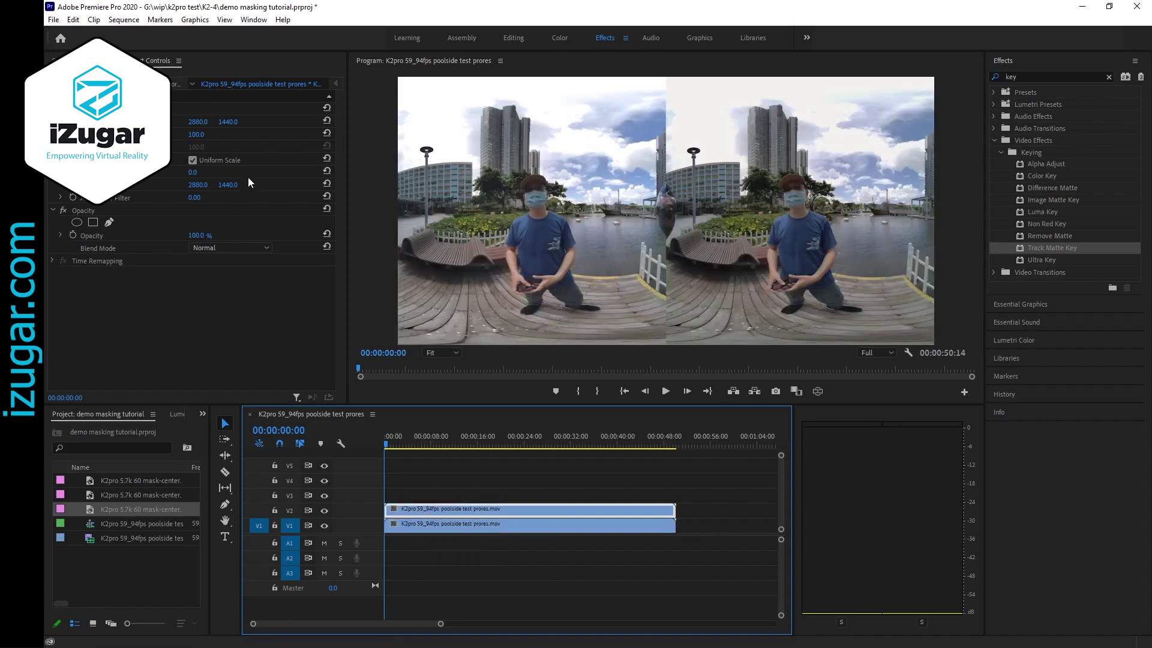
{"action": "left_click", "coordinate": [201, 120]}
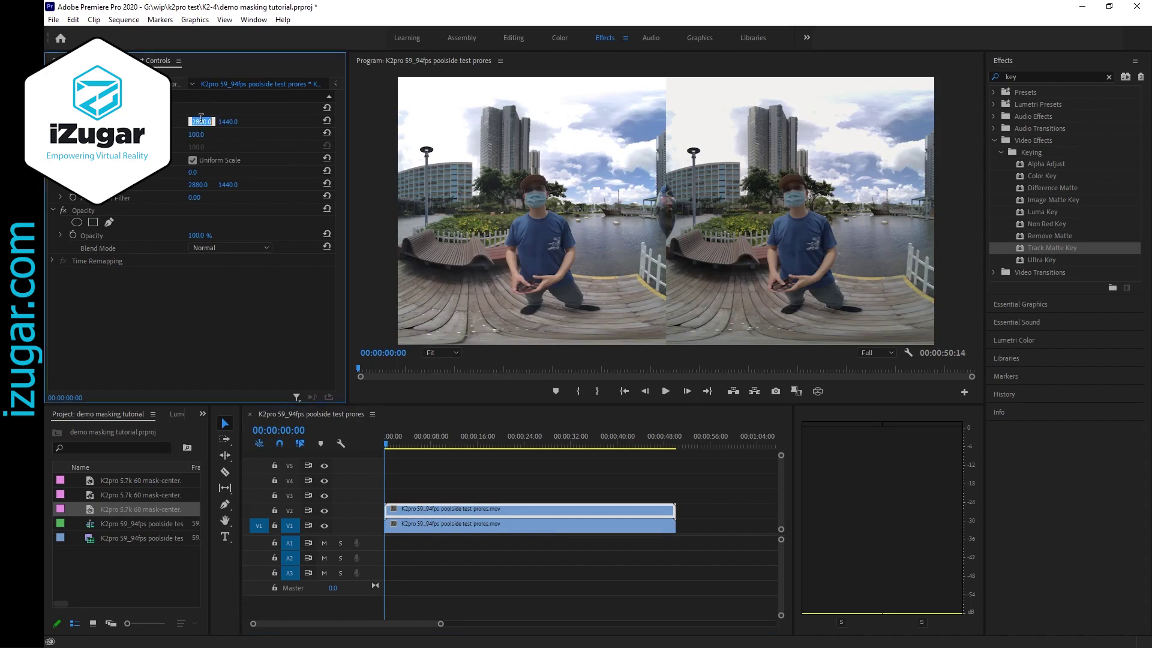
{"action": "type", "text": "0"}
{"action": "key", "text": "Return"}
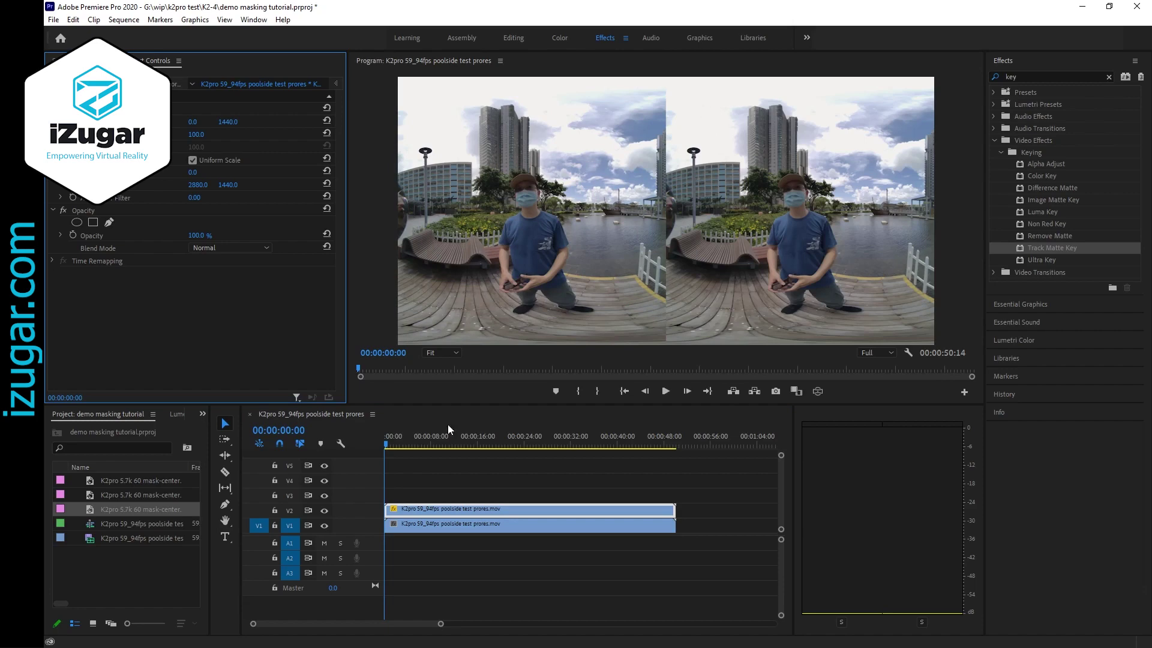
Toggle V2's visibility repeatedly to compare the offset copy against the original.
{"action": "left_click", "coordinate": [324, 511]}
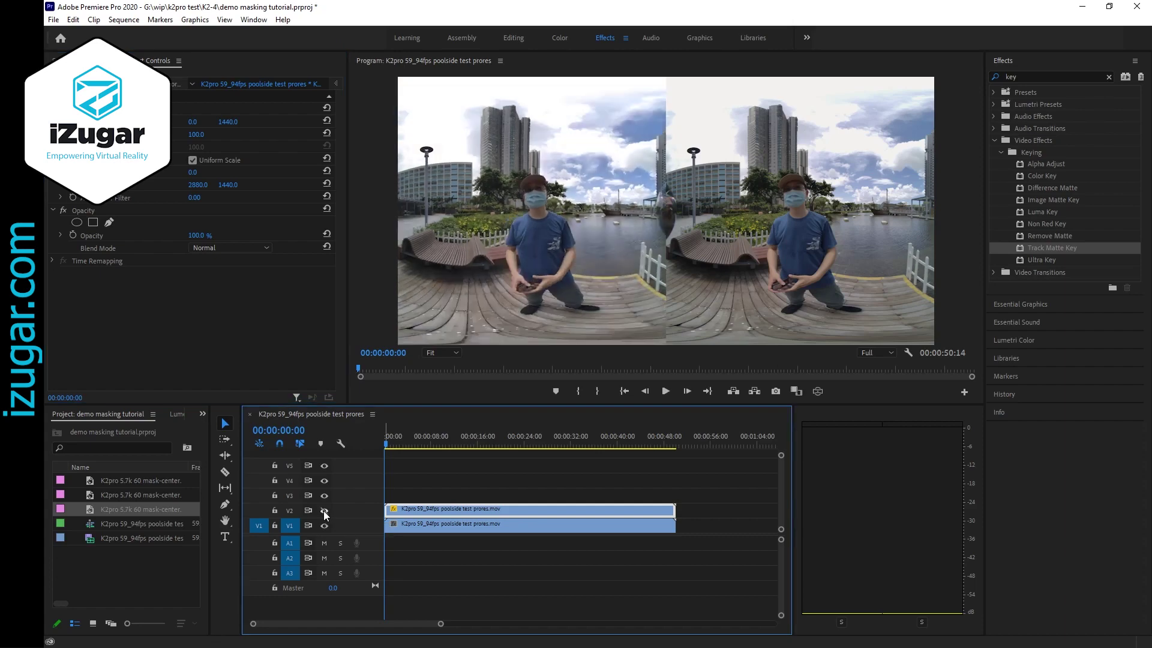
{"action": "double_click", "coordinate": [324, 511]}
{"action": "left_click", "coordinate": [324, 511]}
{"action": "left_click", "coordinate": [324, 512]}
{"action": "double_click", "coordinate": [324, 511]}
{"action": "left_click", "coordinate": [324, 511]}
{"action": "left_click", "coordinate": [324, 511]}
{"action": "left_click", "coordinate": [324, 511]}
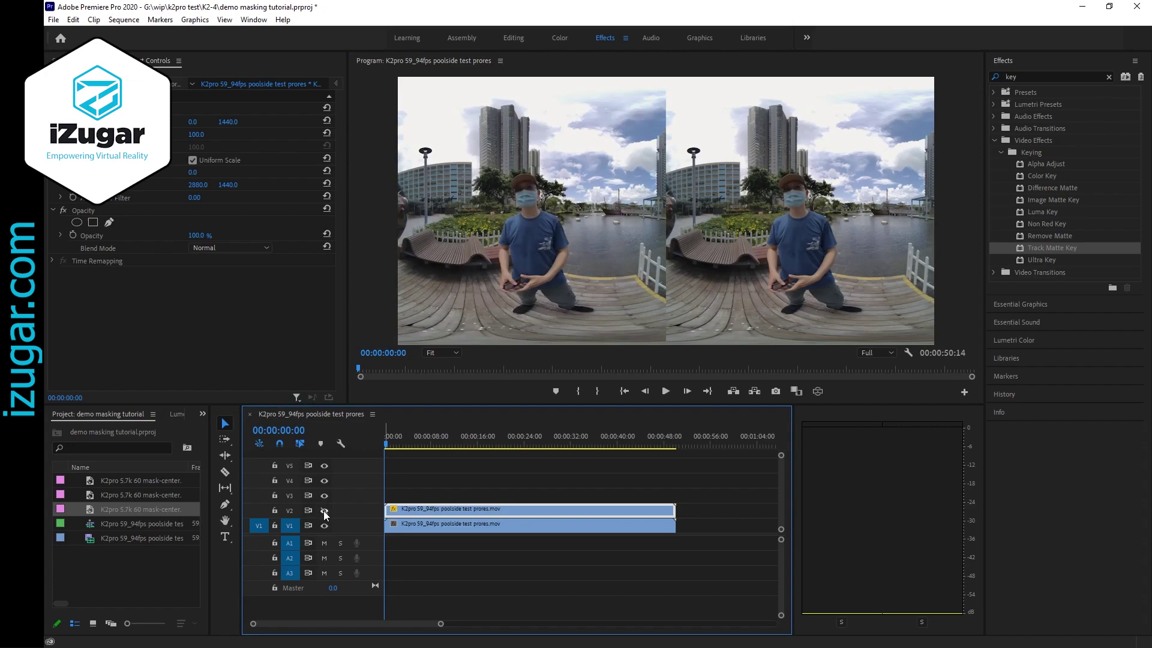
{"action": "left_click", "coordinate": [324, 511]}
{"action": "left_click", "coordinate": [324, 511]}
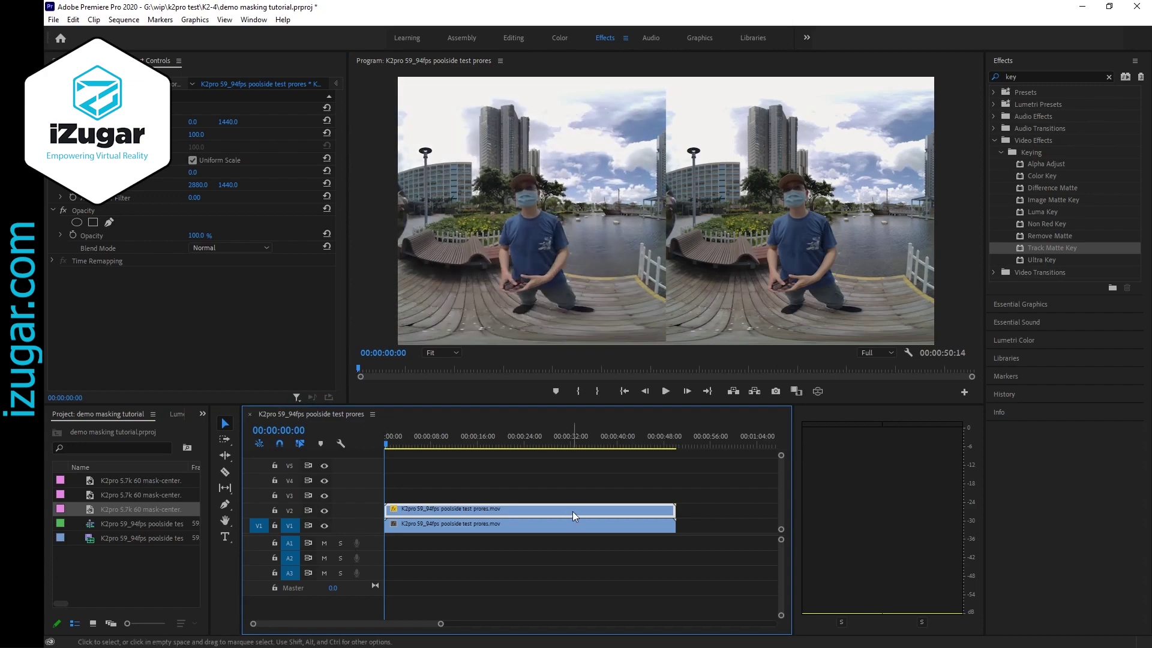
{"action": "key", "text": "alt+Tab"}
{"action": "key", "text": "alt+Tab"}
{"action": "key", "text": "alt+Tab"}
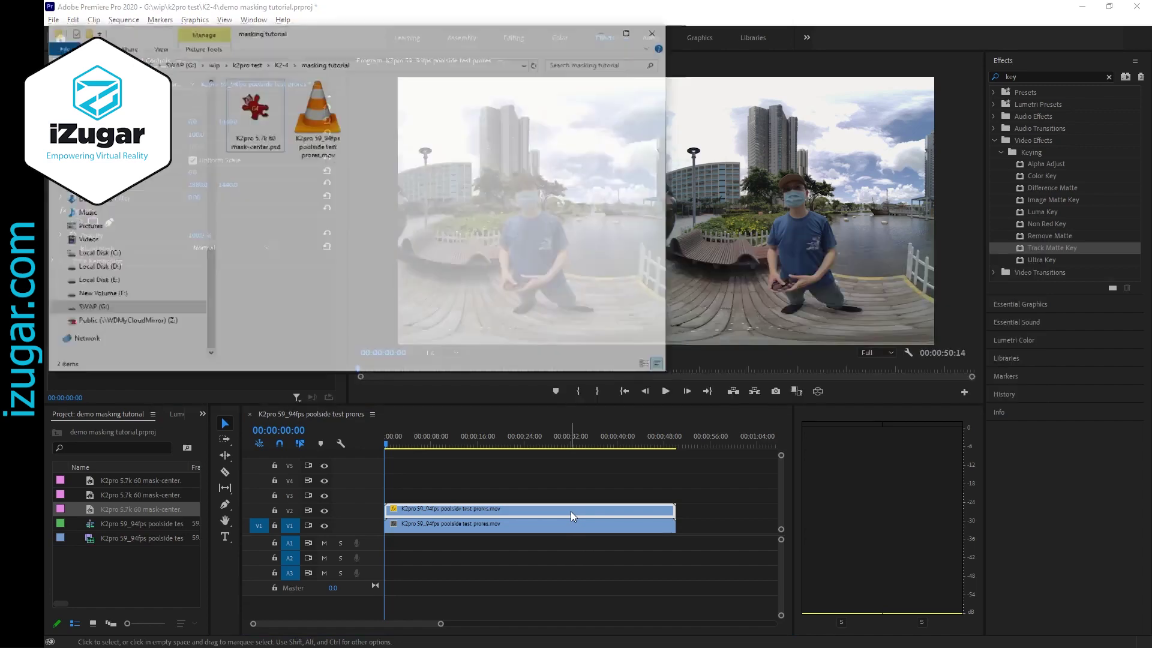
Put mask-center.psd on V3 and give the V2 clip Track Matte Key using Video 3.
{"action": "left_click_drag", "start_coordinate": [264, 116], "coordinate": [675, 491]}
{"action": "left_click", "coordinate": [412, 493]}
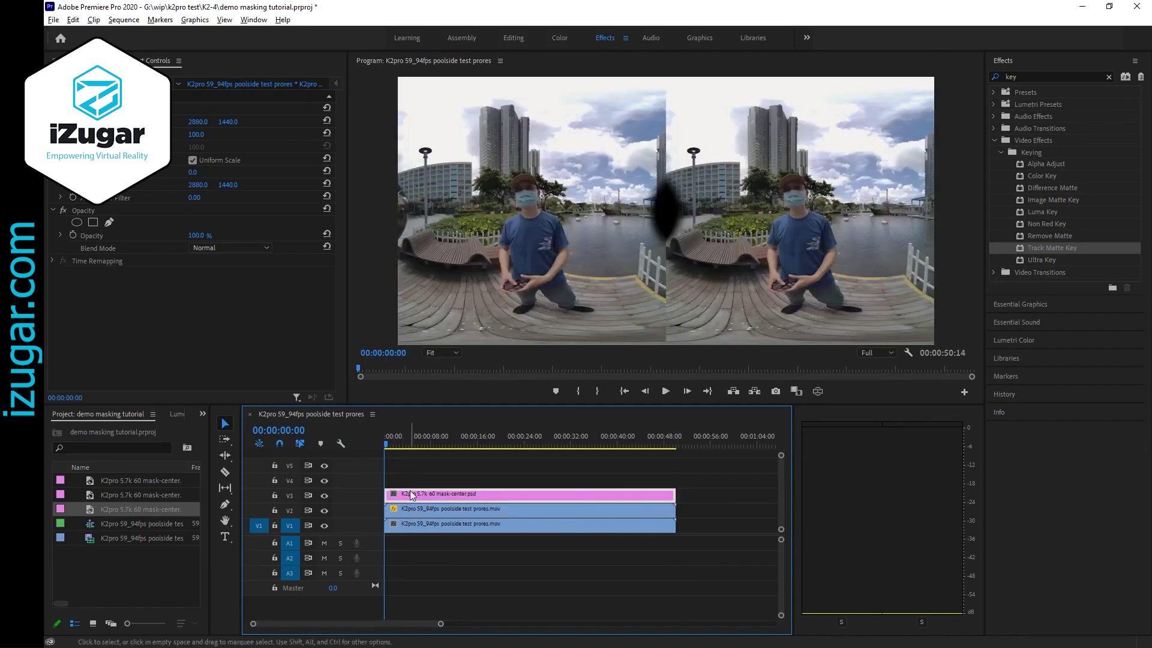
{"action": "left_click", "coordinate": [411, 510]}
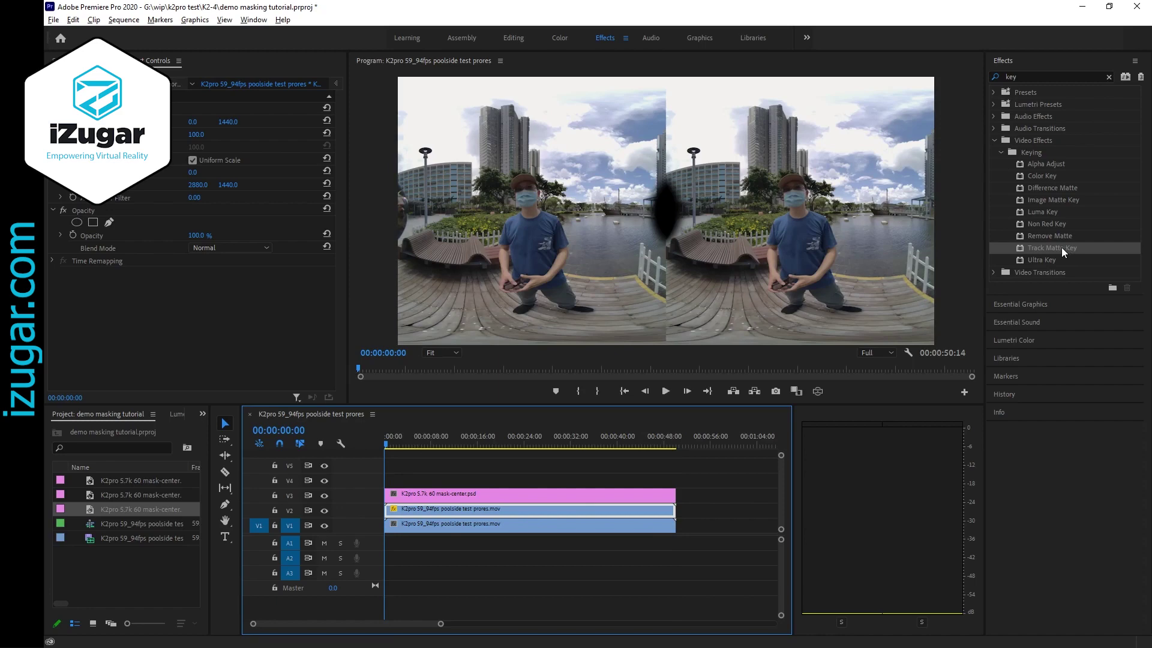
{"action": "left_click_drag", "start_coordinate": [1061, 248], "coordinate": [449, 481]}
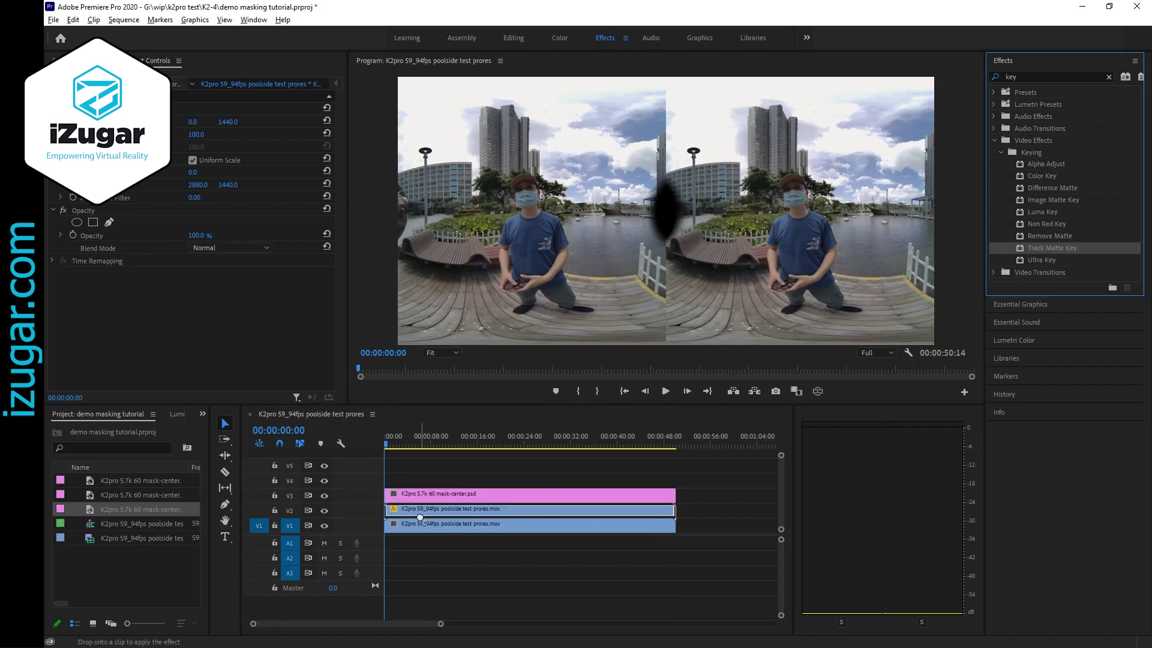
{"action": "left_click_drag", "start_coordinate": [421, 517], "coordinate": [415, 513]}
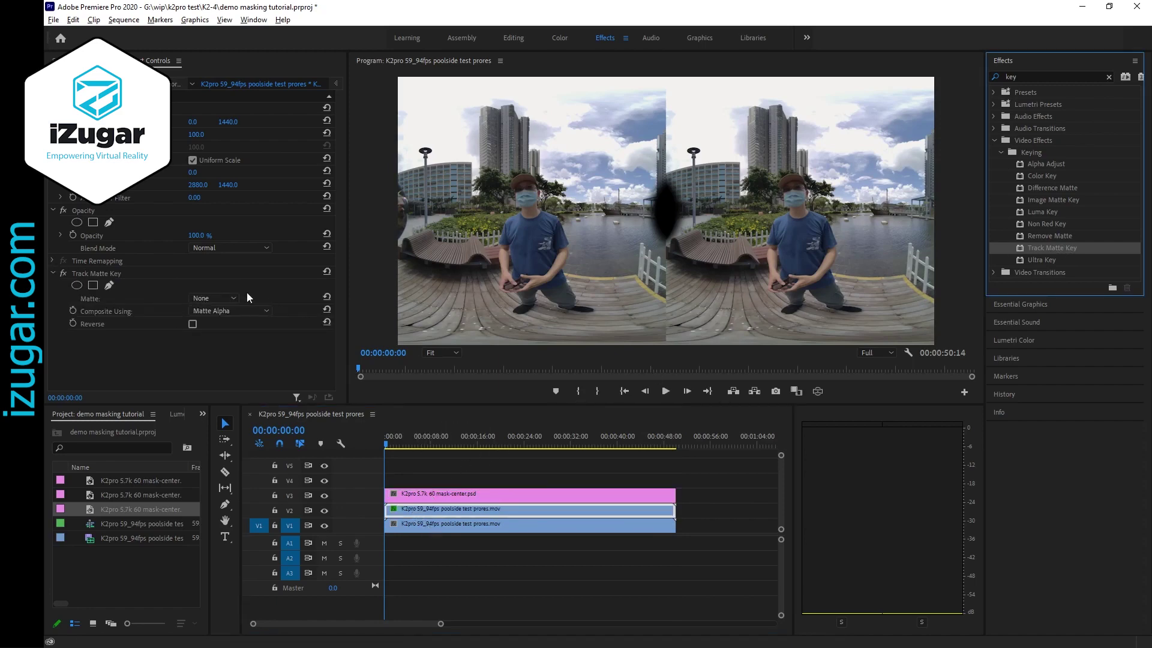
{"action": "left_click", "coordinate": [225, 300]}
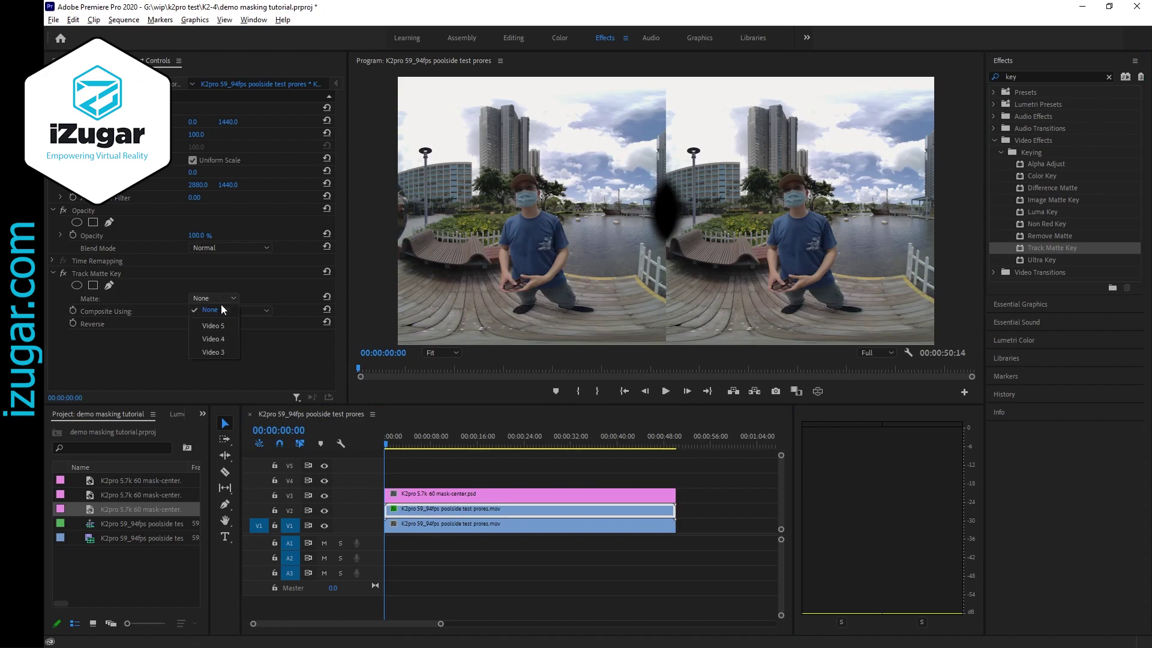
{"action": "left_click", "coordinate": [230, 354]}
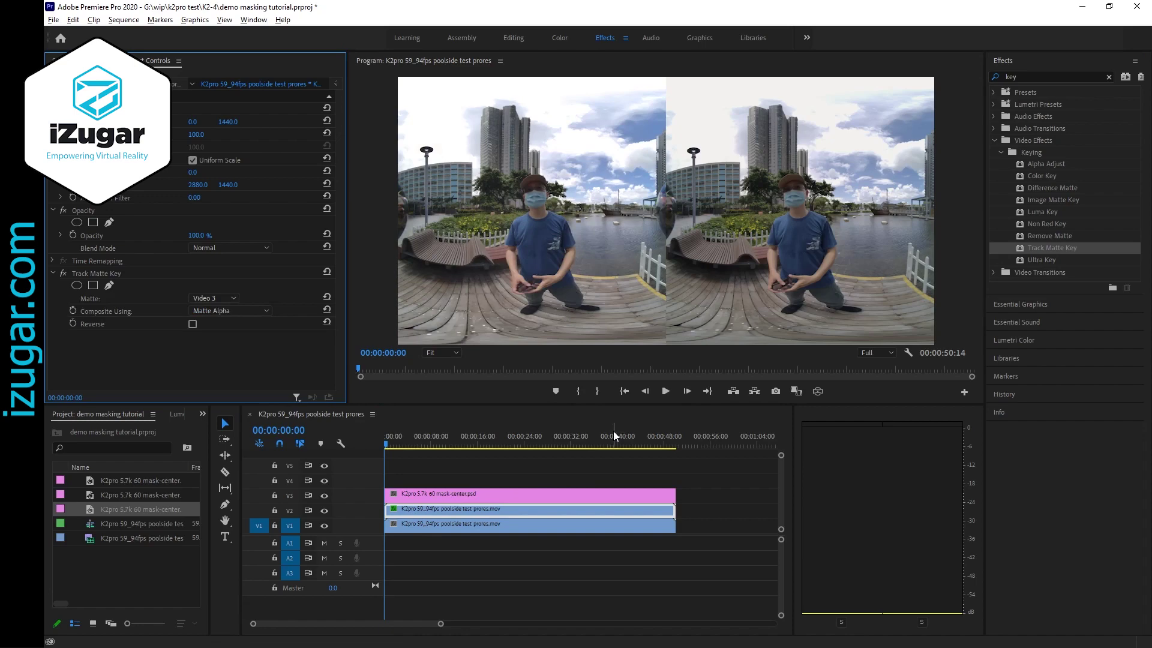
Set the V3 mask's Position X to 5760 and toggle V2 to check the result.
{"action": "left_click", "coordinate": [512, 494]}
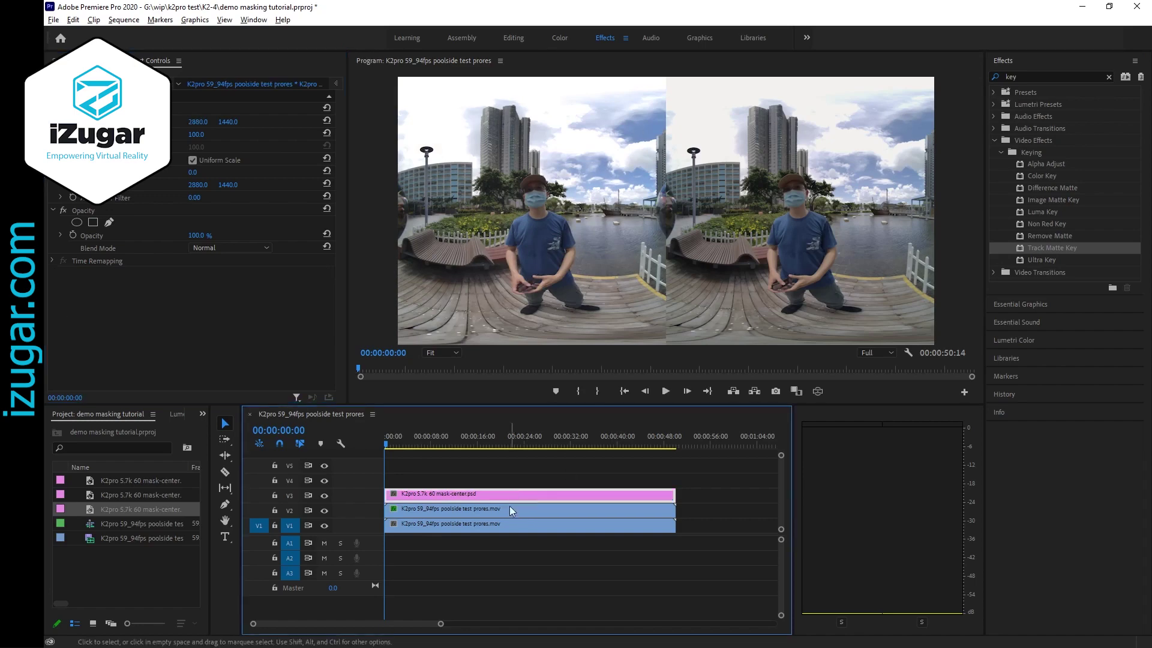
{"action": "left_click", "coordinate": [201, 121]}
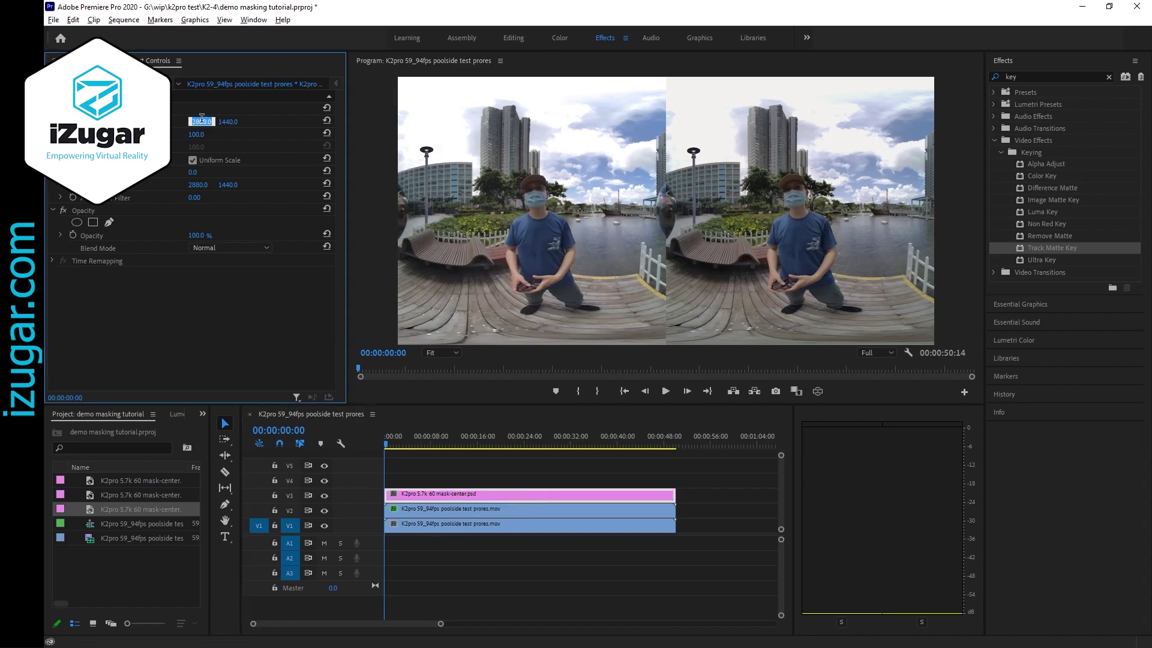
{"action": "type", "text": "5760"}
{"action": "key", "text": "Return"}
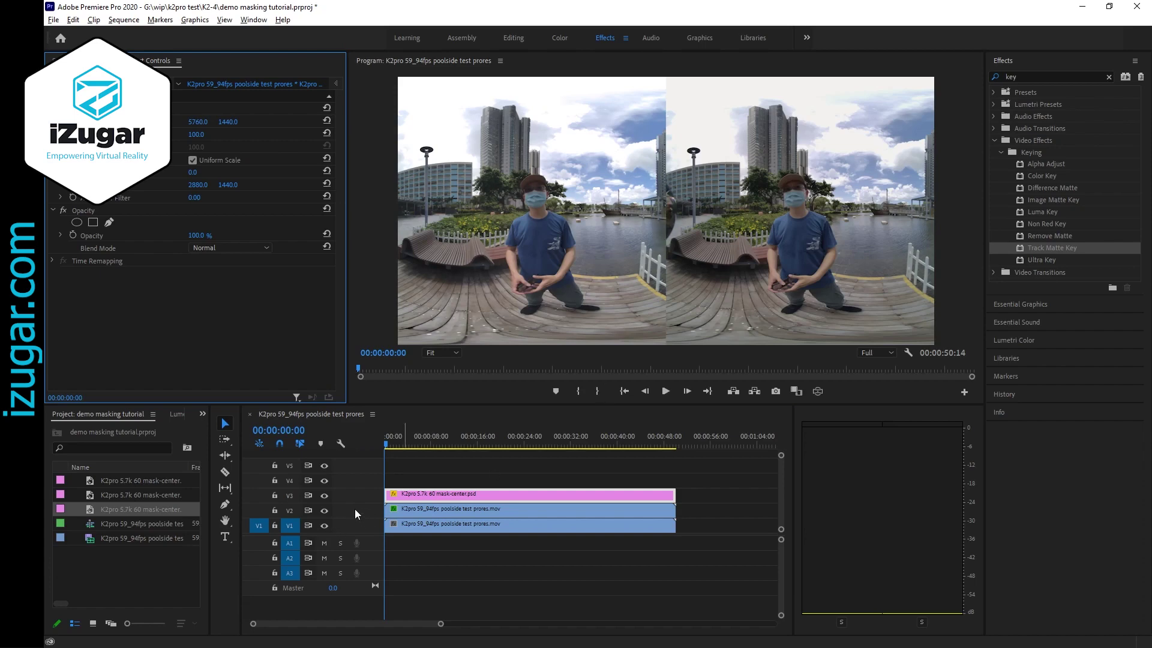
{"action": "left_click", "coordinate": [323, 509]}
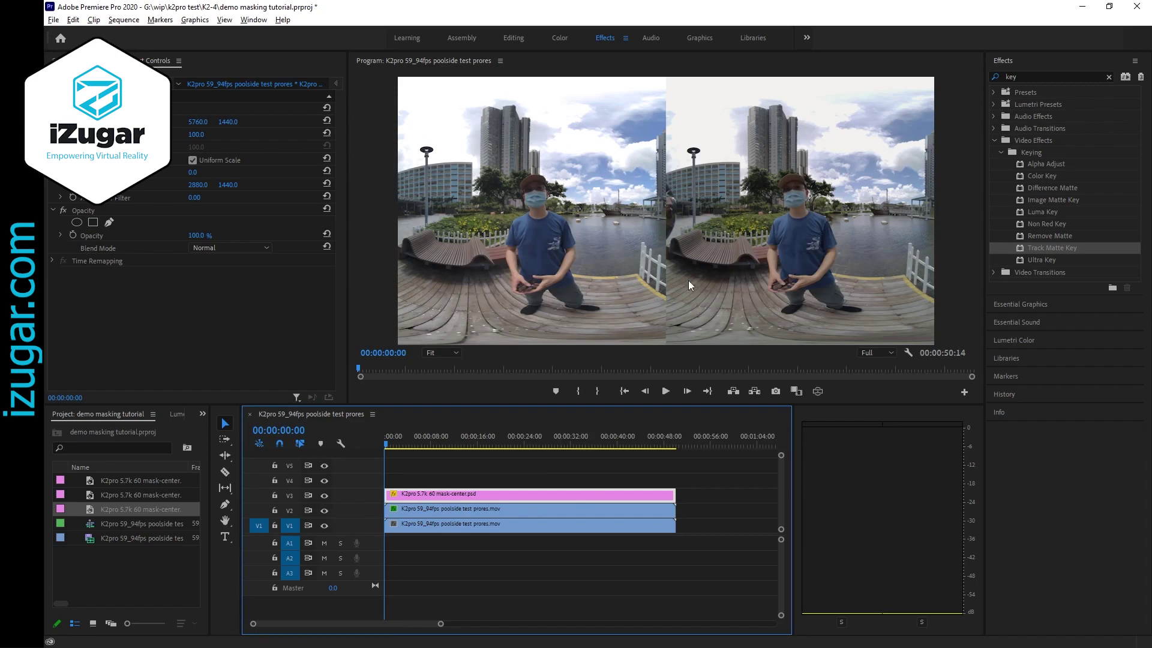
Duplicate the poolside clip onto V4, undoing a 5760 Position X mistakenly applied to V1.
{"action": "left_click", "coordinate": [470, 523]}
{"action": "left_click_drag", "start_coordinate": [466, 527], "coordinate": [469, 475]}
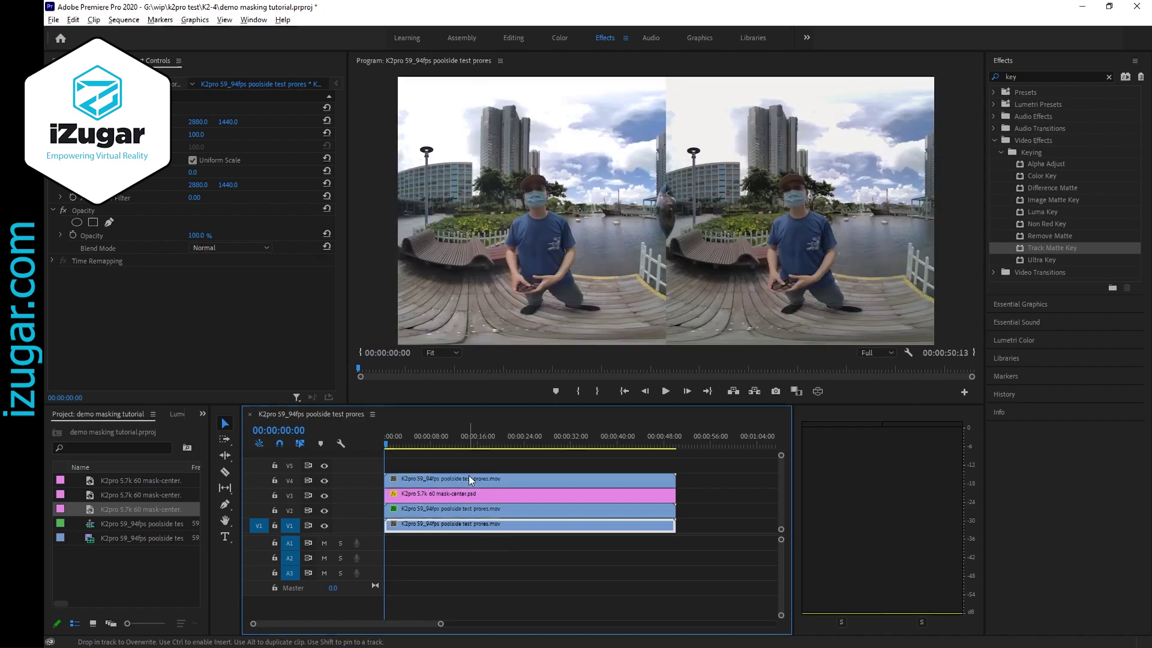
{"action": "left_click", "coordinate": [202, 121]}
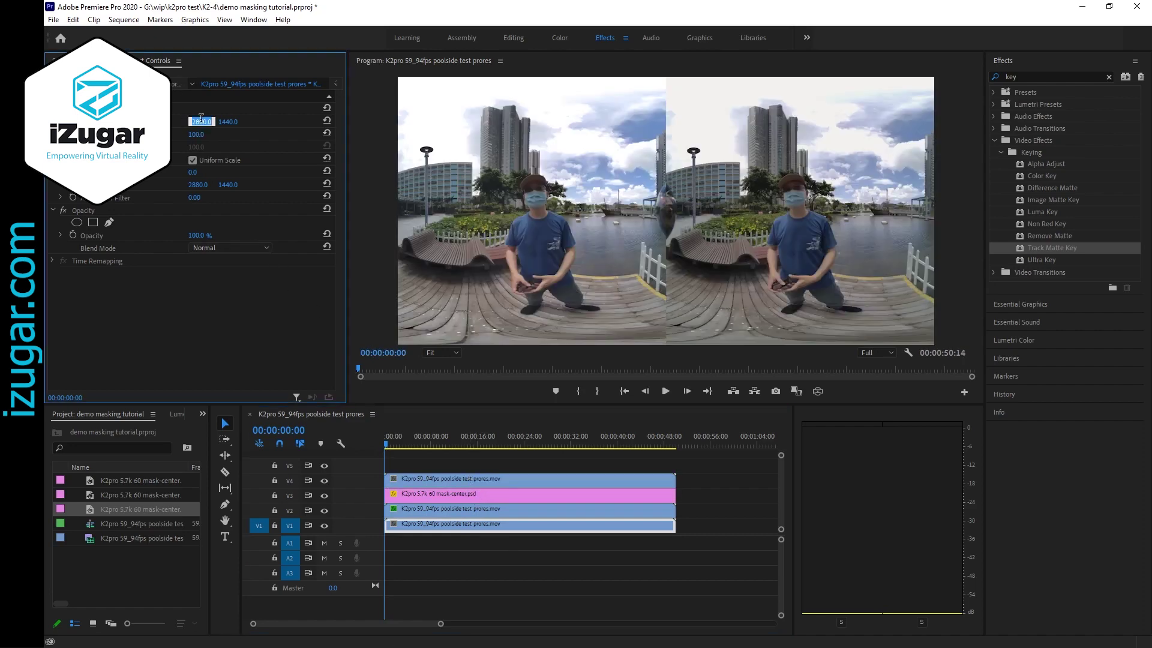
{"action": "type", "text": "5760"}
{"action": "key", "text": "Return"}
{"action": "key", "text": "ctrl+z"}
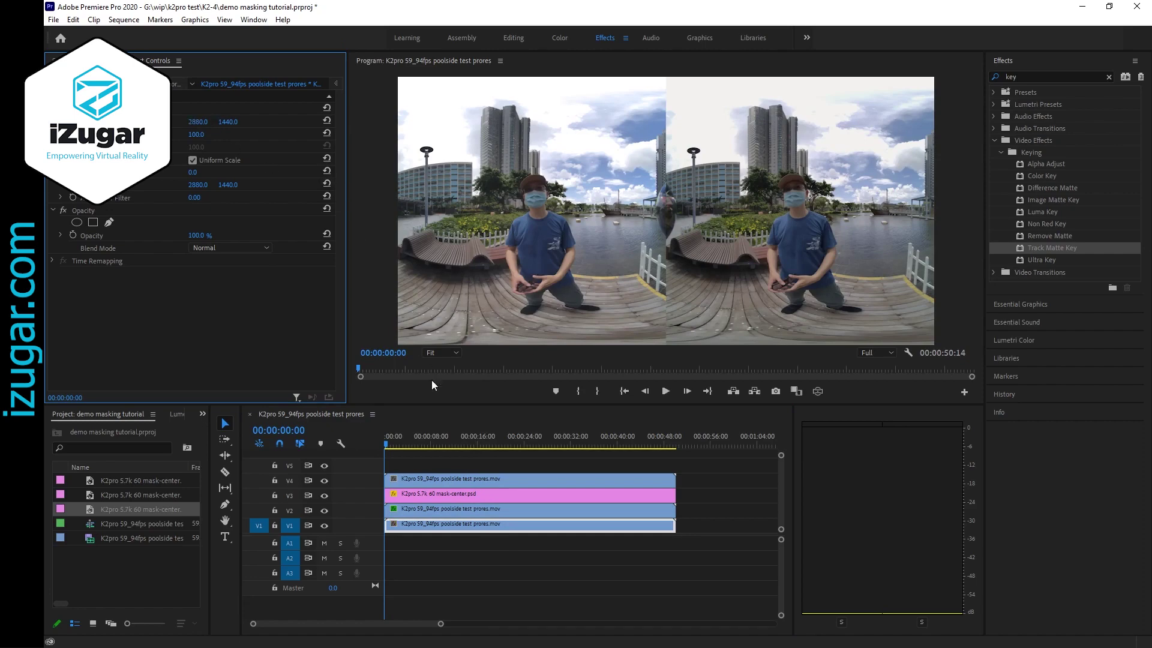
Set the V4 poolside copy's Position X to 5760.
{"action": "left_click", "coordinate": [466, 479]}
{"action": "left_click", "coordinate": [201, 121]}
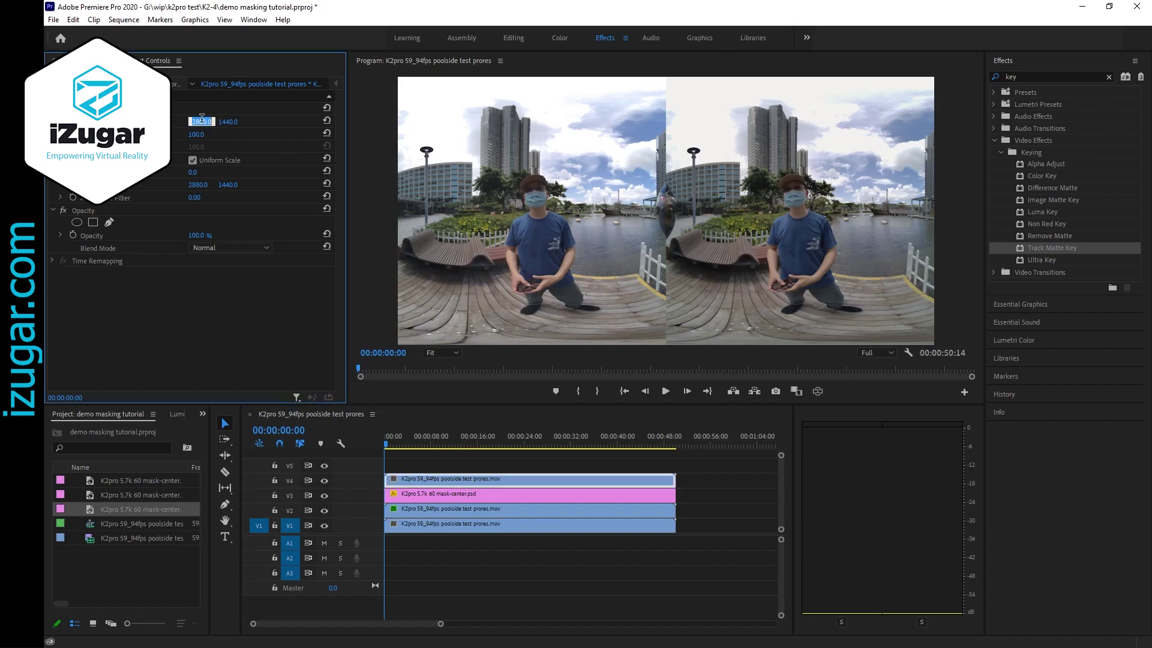
{"action": "type", "text": "5760"}
{"action": "key", "text": "Return"}
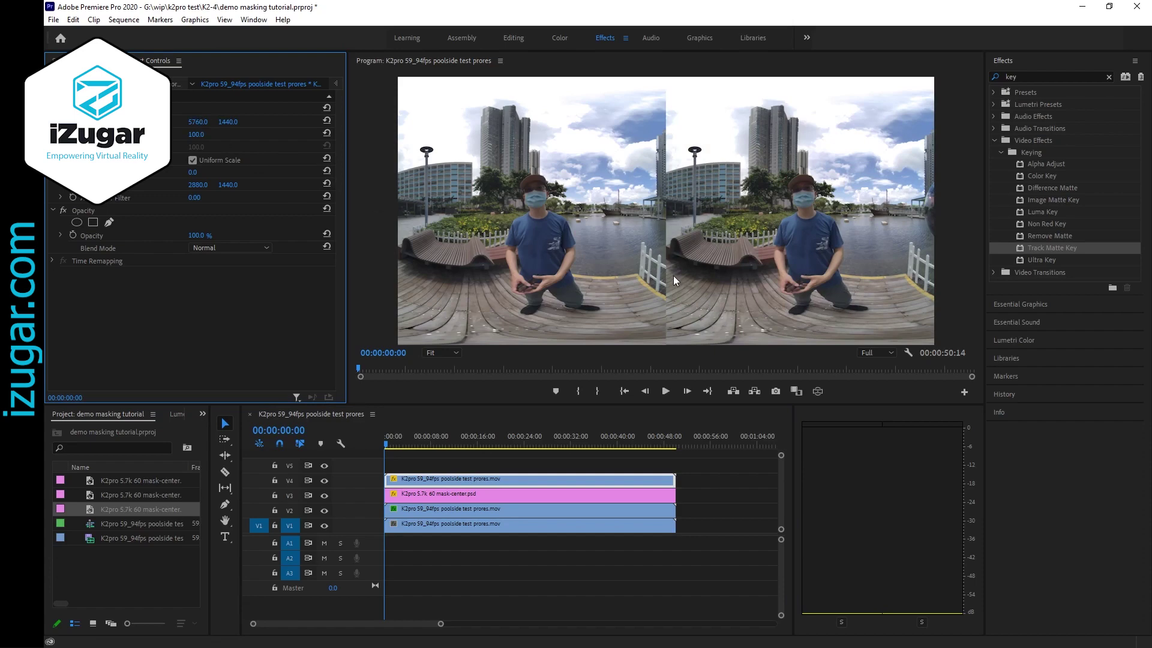
Copy the V3 center mask onto V5 and set its Position X to 0.
{"action": "key", "text": "alt+Tab"}
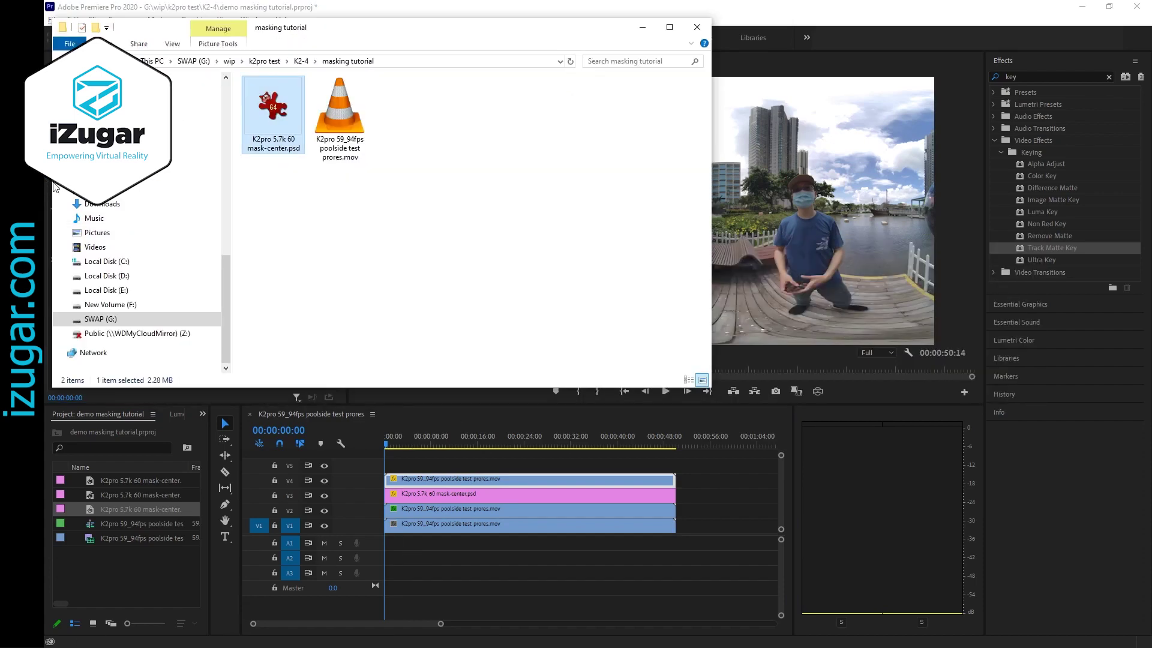
{"action": "key", "text": "alt+Tab"}
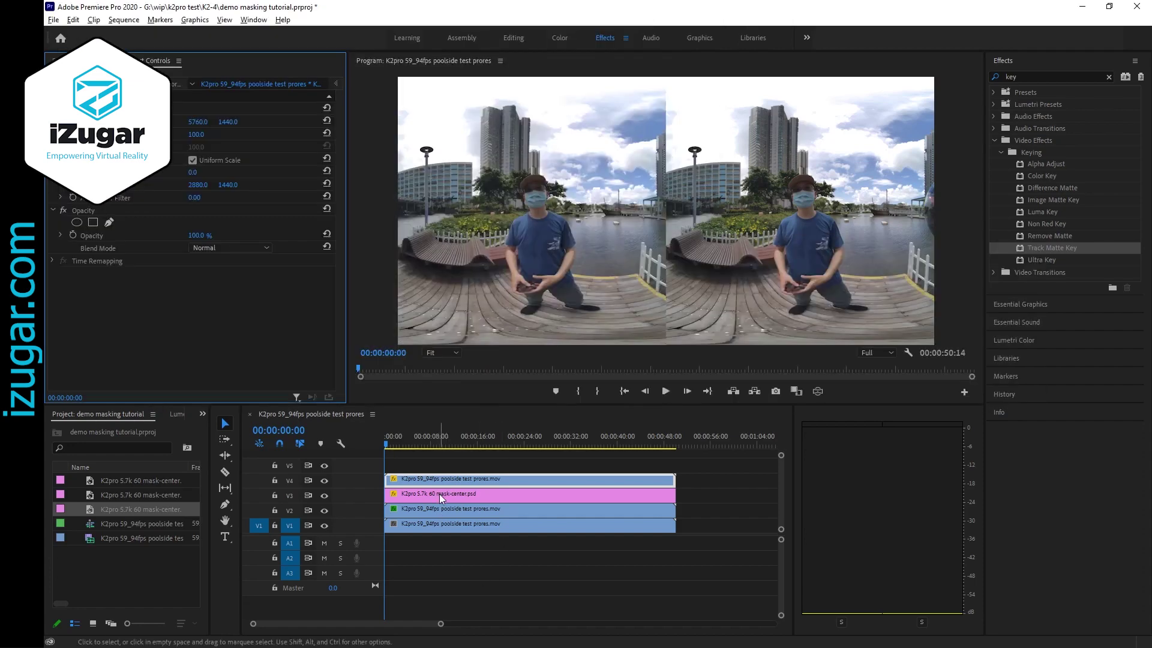
{"action": "left_click", "coordinate": [442, 497]}
{"action": "left_click_drag", "start_coordinate": [442, 497], "coordinate": [440, 466]}
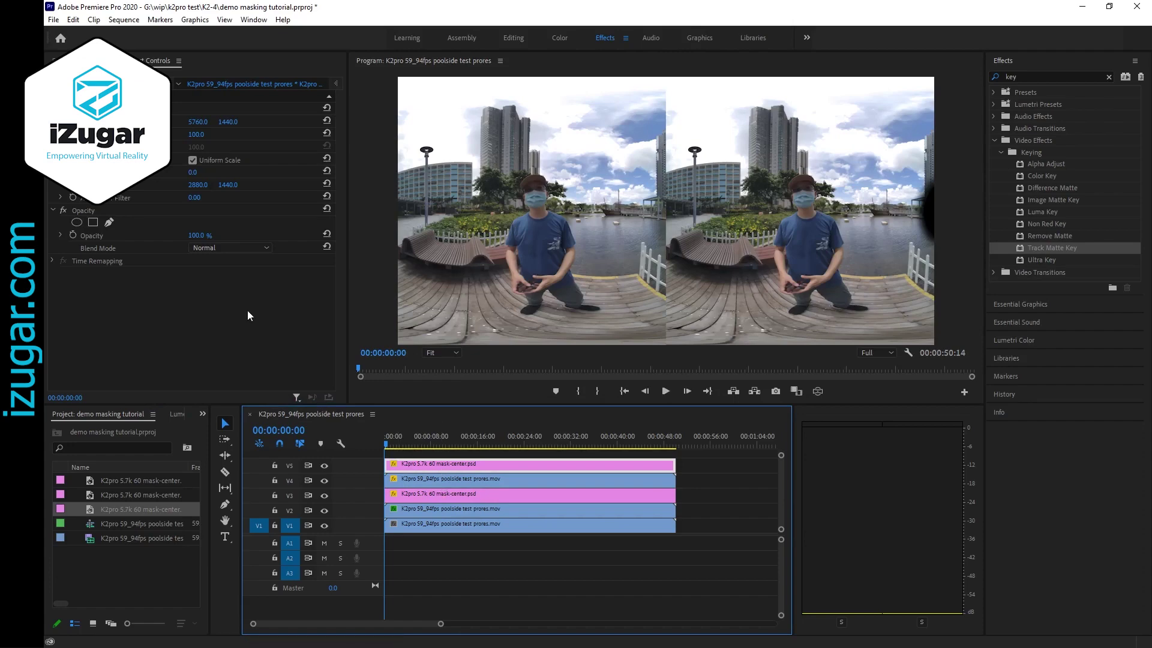
{"action": "left_click", "coordinate": [199, 122]}
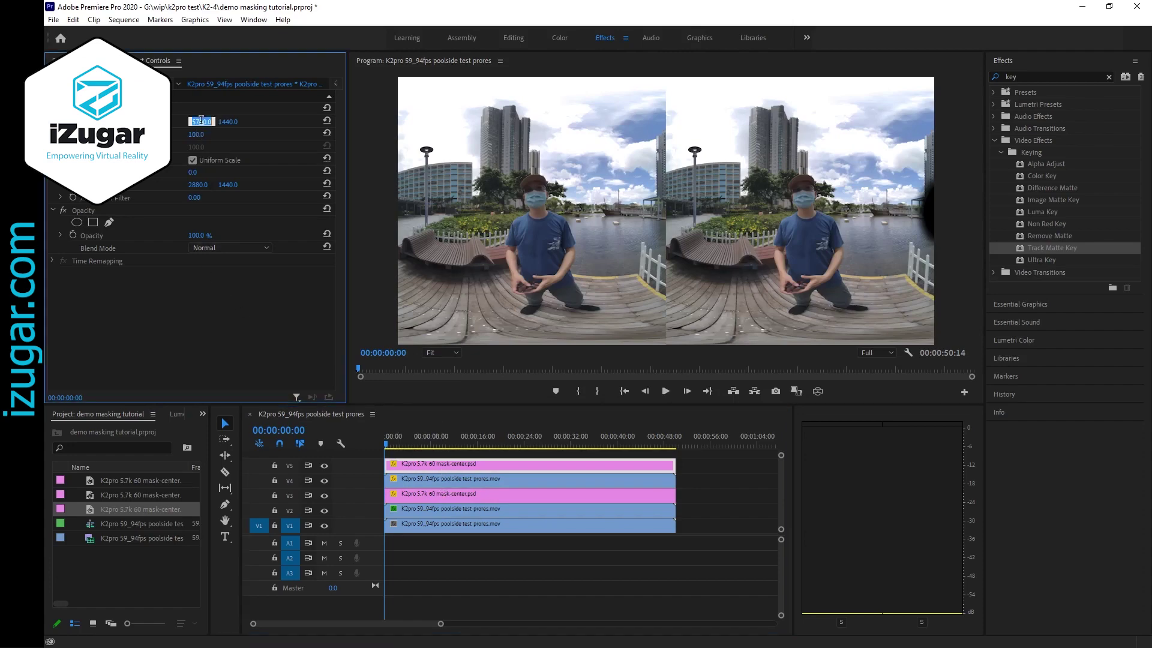
{"action": "type", "text": "0"}
{"action": "key", "text": "Return"}
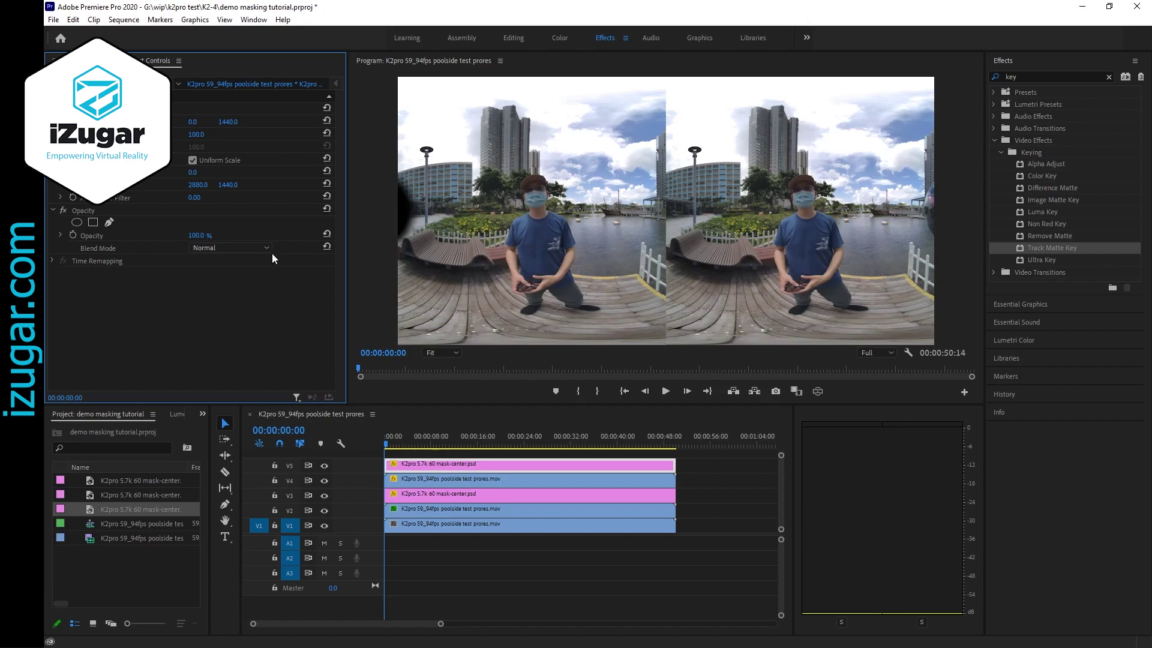
Apply Track Matte Key to the V4 clip with Video 5 as matte, then compare by toggling V4.
{"action": "left_click", "coordinate": [424, 481]}
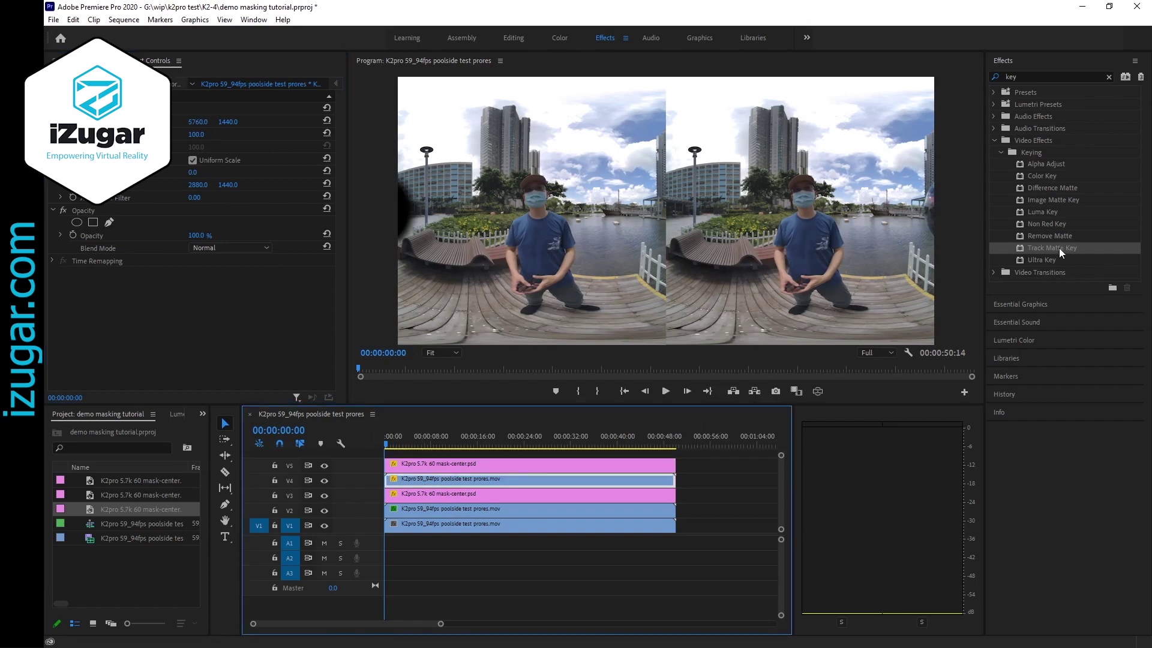
{"action": "left_click_drag", "start_coordinate": [1059, 249], "coordinate": [204, 325]}
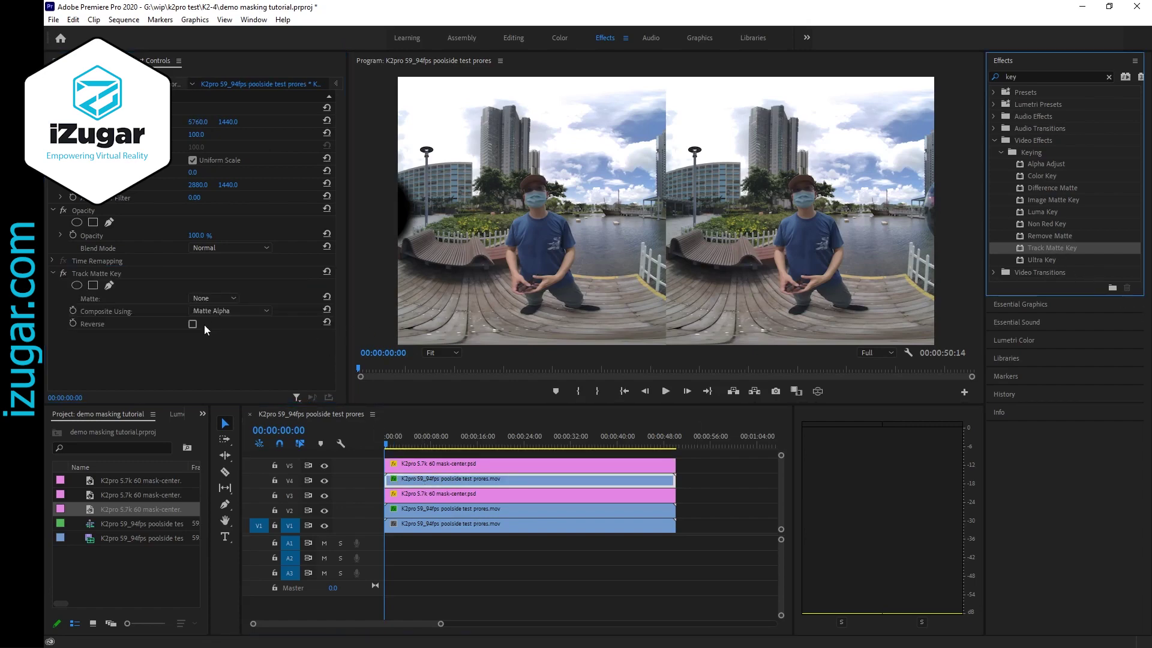
{"action": "left_click", "coordinate": [221, 297]}
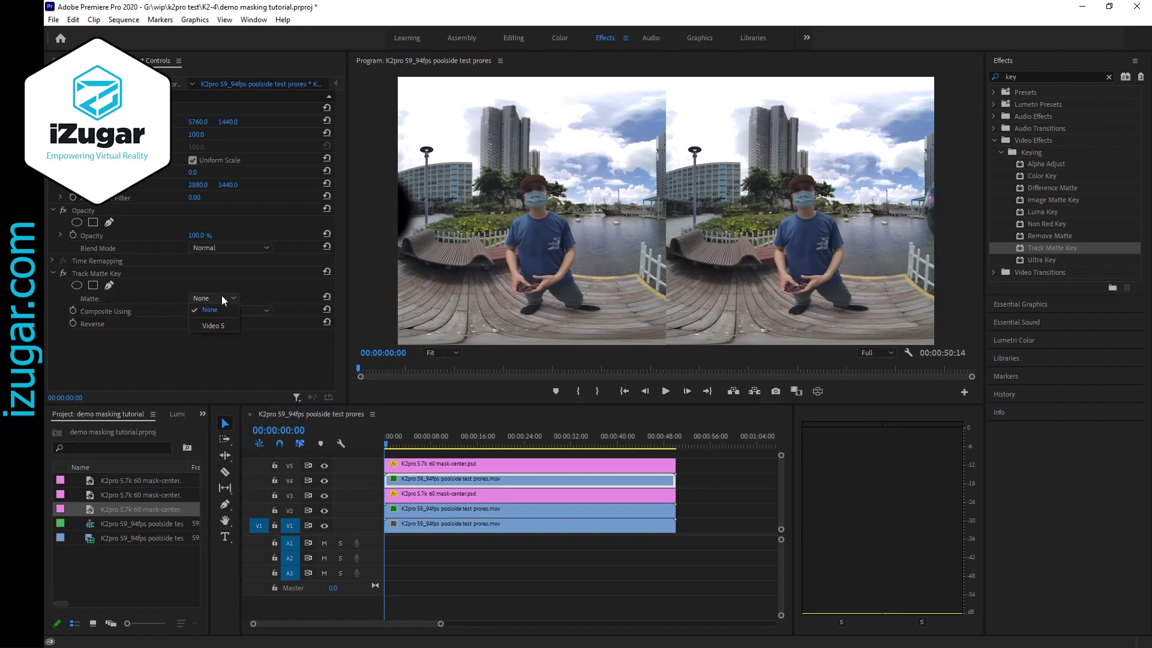
{"action": "left_click", "coordinate": [229, 325]}
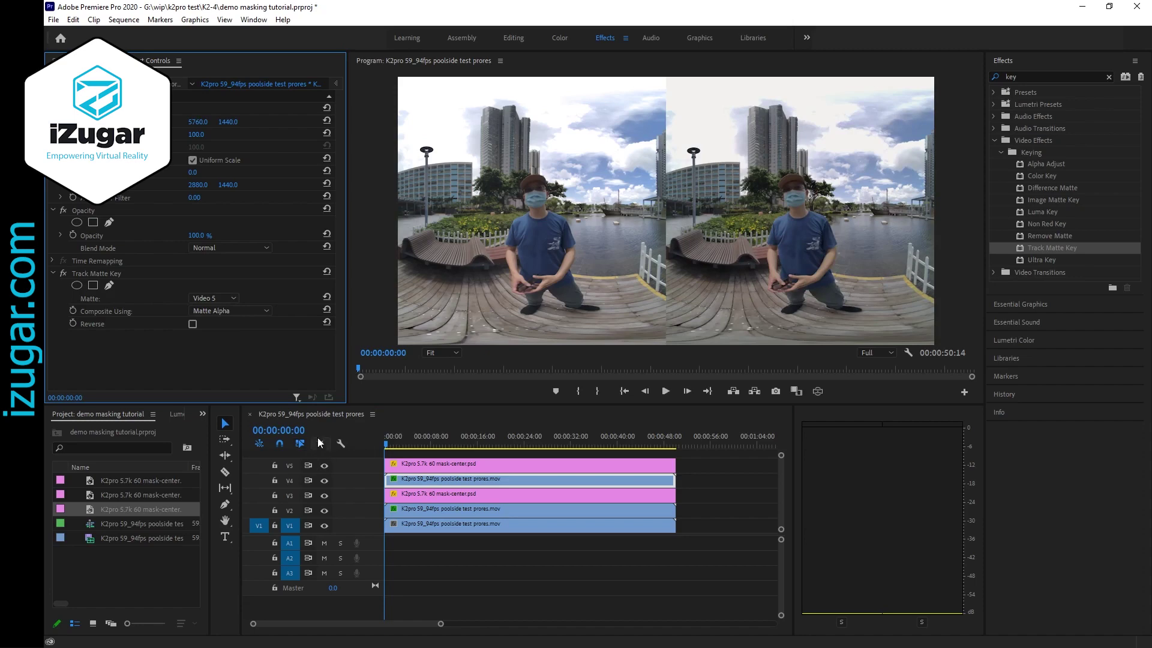
{"action": "left_click", "coordinate": [324, 481]}
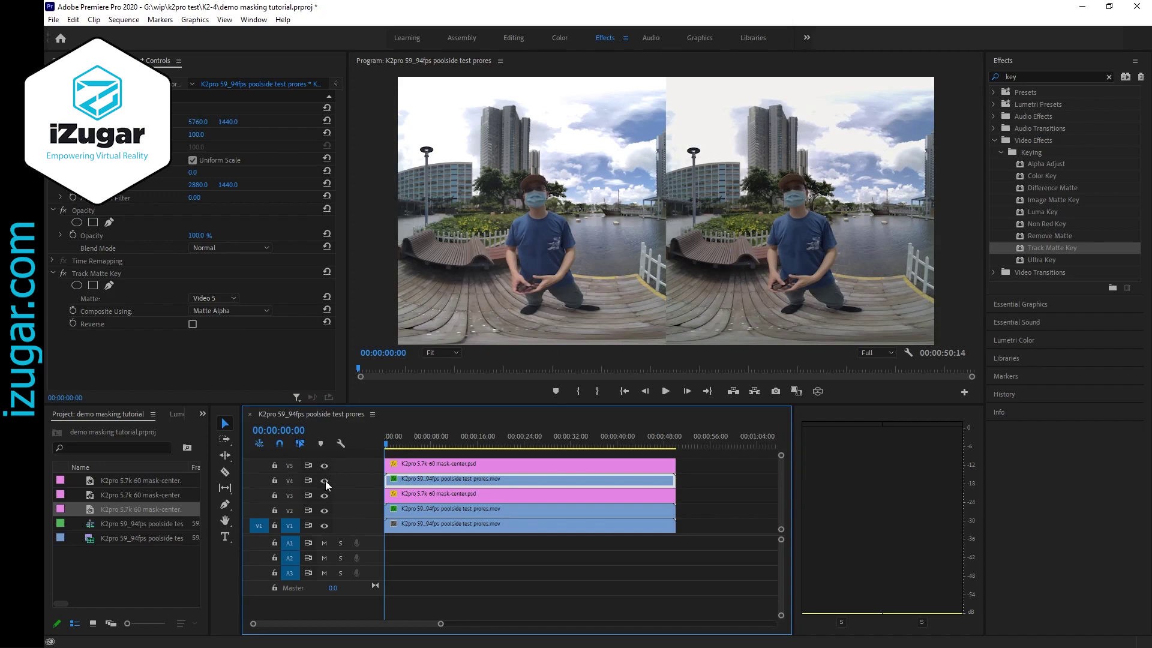
{"action": "left_click", "coordinate": [324, 482]}
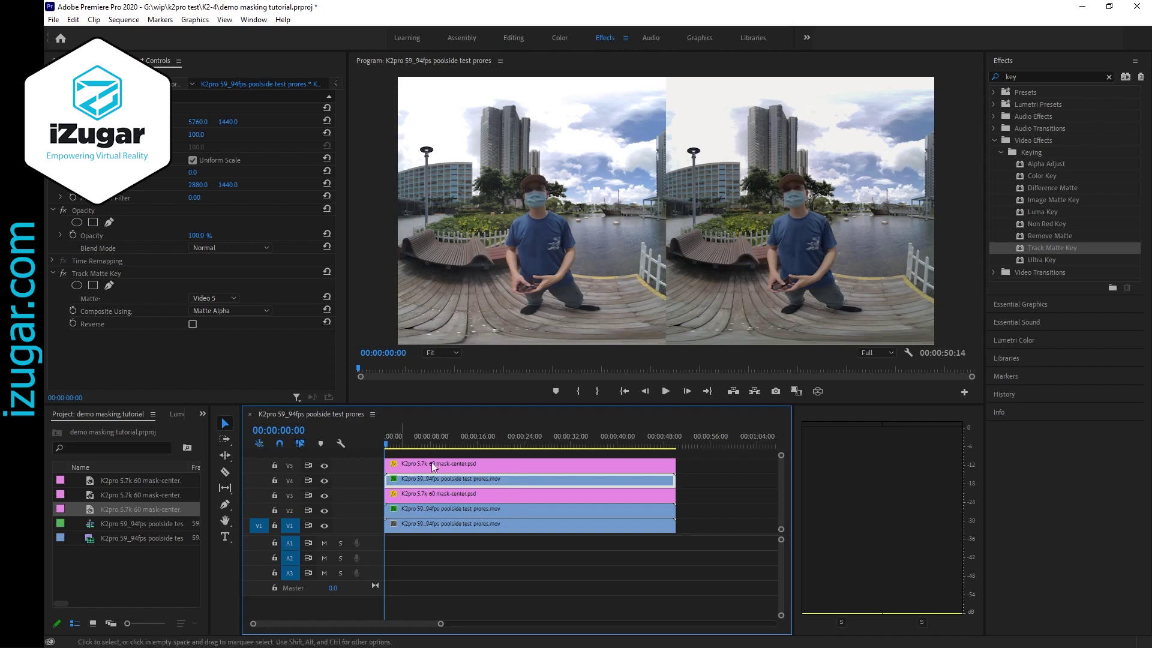